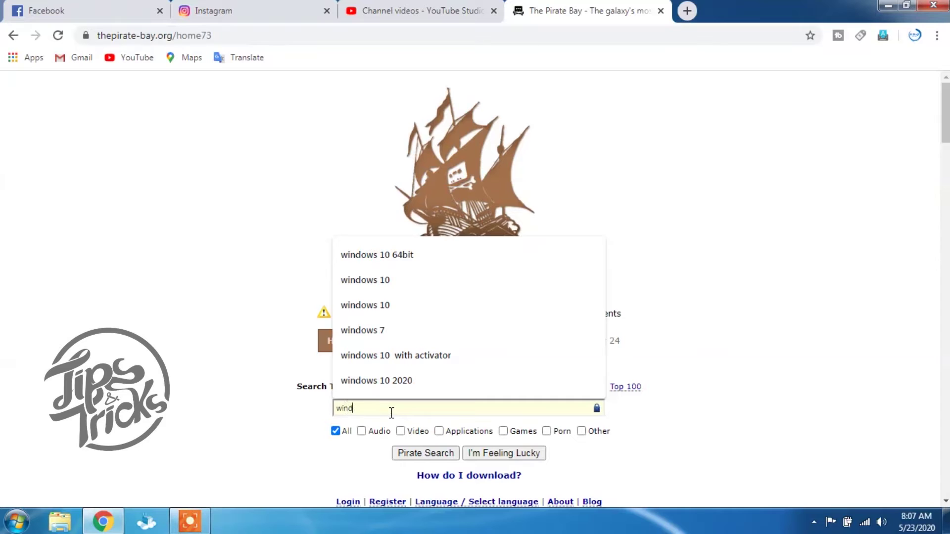
Search the torrent site for windows 10, dismiss the VPN offer, and open the Windows 10 Pro en-US v1909 x64 BiT Activated-KBO listing
{"action": "type", "text": "10"}
{"action": "key", "text": "Return"}
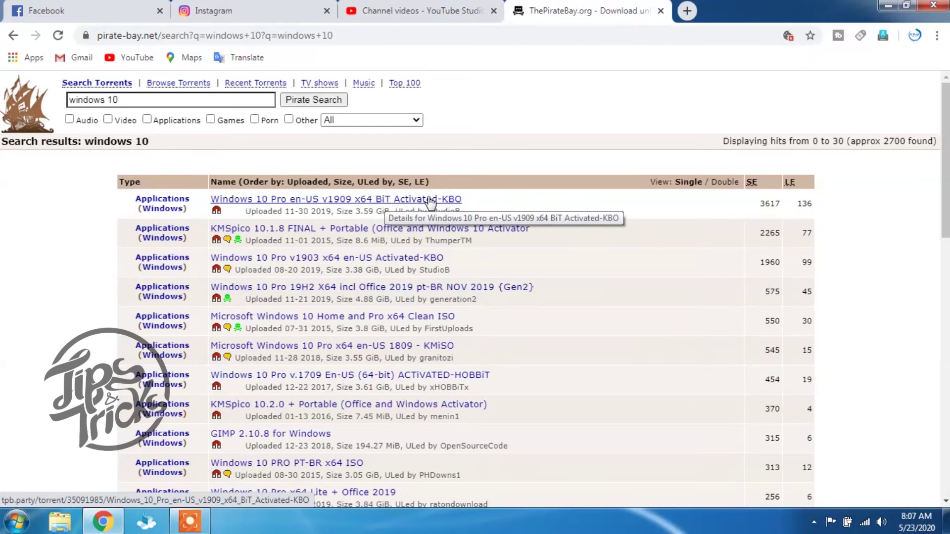
{"action": "left_click", "coordinate": [431, 200]}
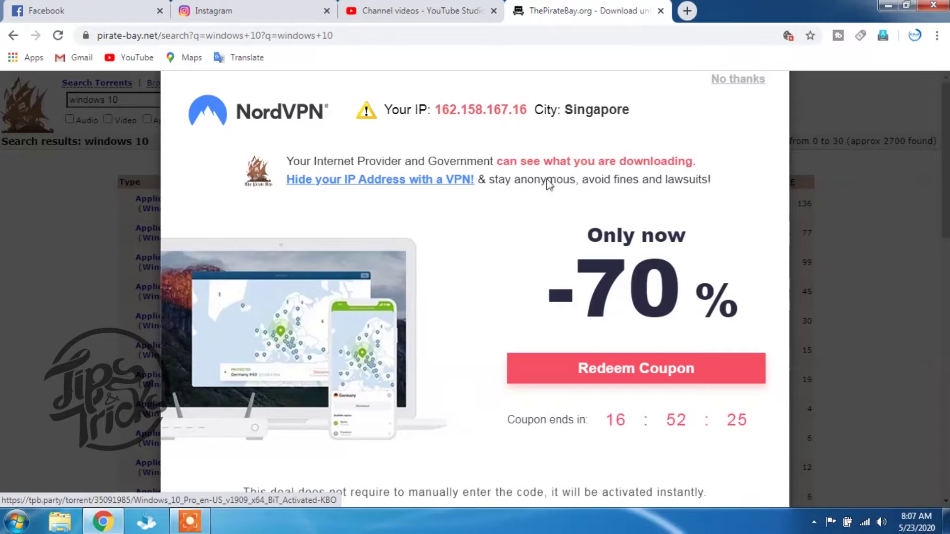
{"action": "left_click", "coordinate": [758, 91]}
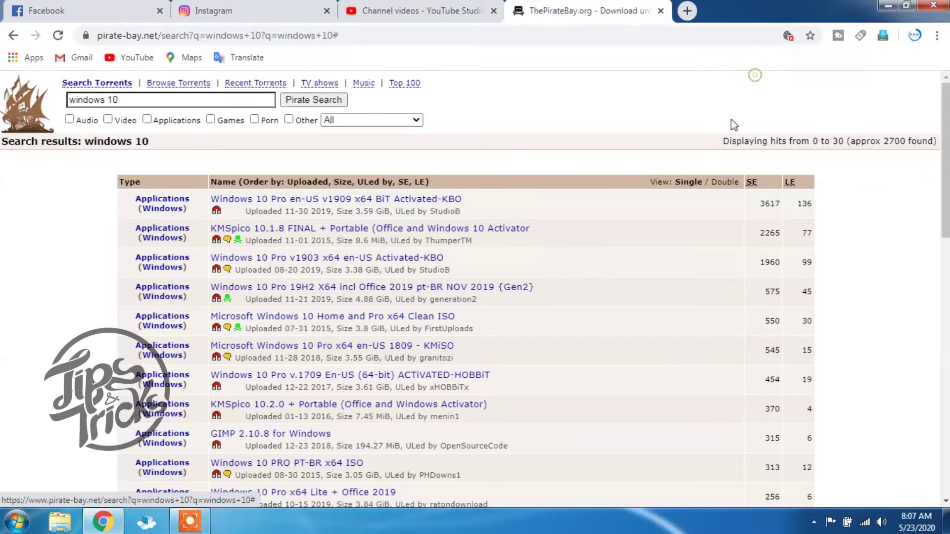
{"action": "left_click", "coordinate": [423, 199]}
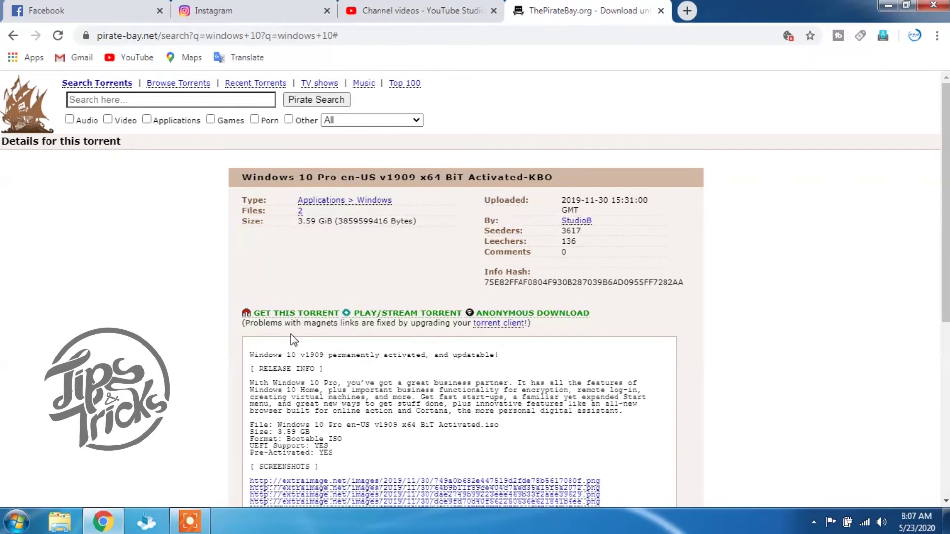
Get the torrent through its magnet link in µTorrent, saving the download to the Downloads folder
{"action": "left_click", "coordinate": [297, 313]}
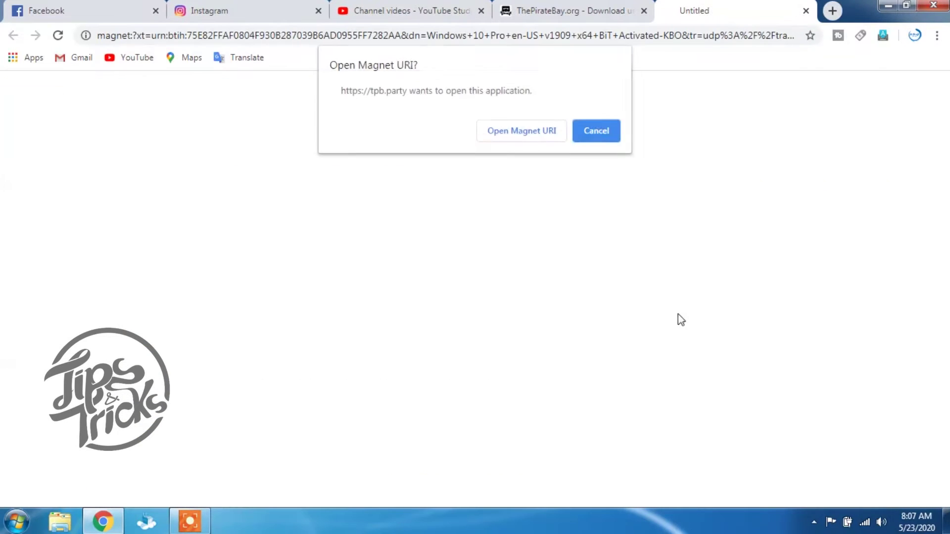
{"action": "left_click", "coordinate": [550, 138]}
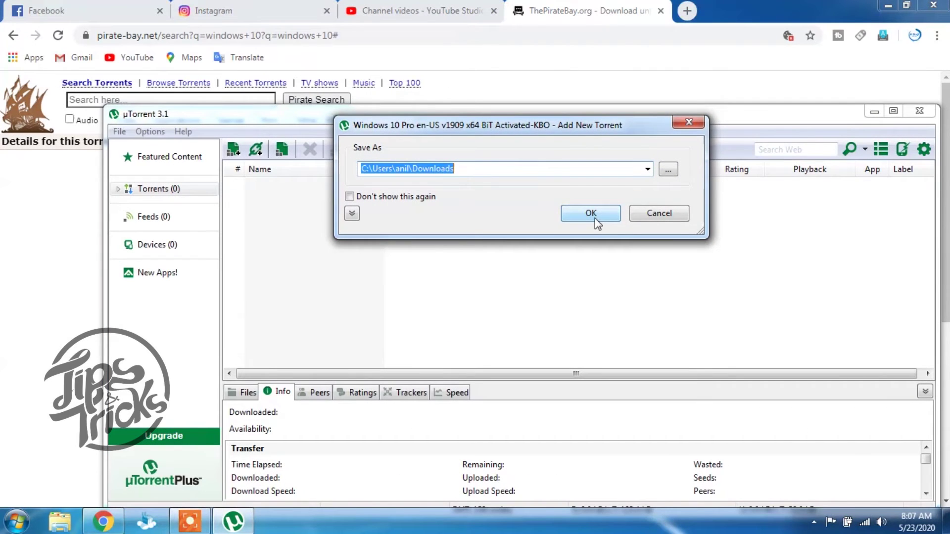
{"action": "left_click", "coordinate": [595, 218]}
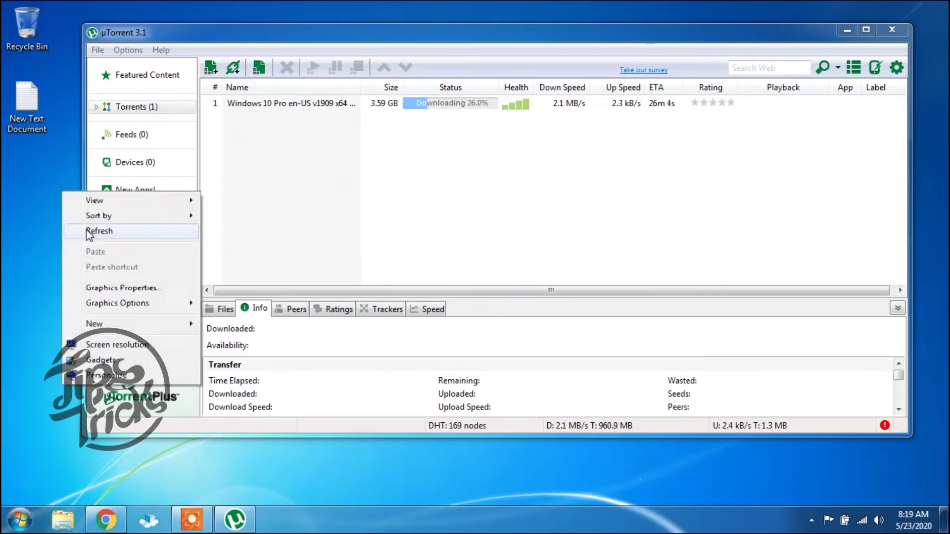
{"action": "left_click", "coordinate": [63, 239]}
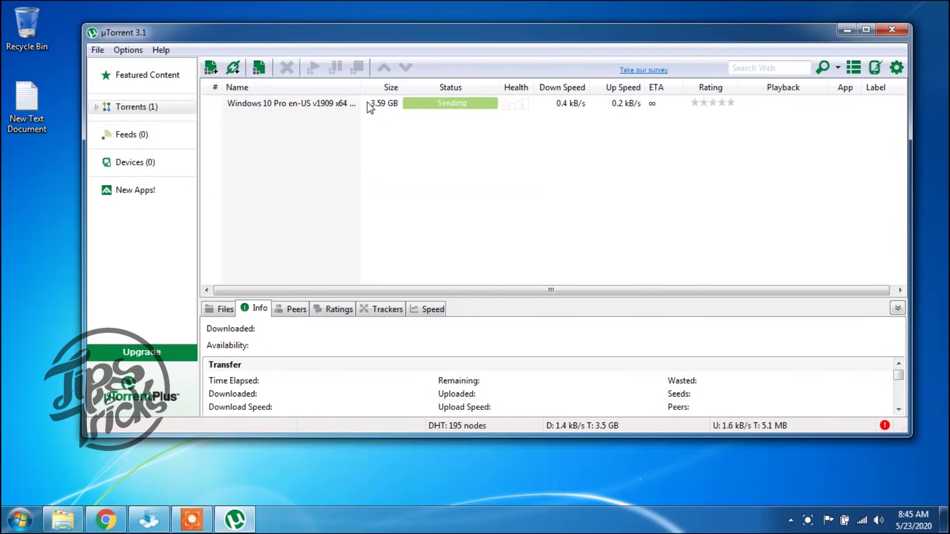
Open the downloaded torrent's containing folder and launch rufus-3.5p from it, declining online update checks
{"action": "right_click", "coordinate": [369, 103]}
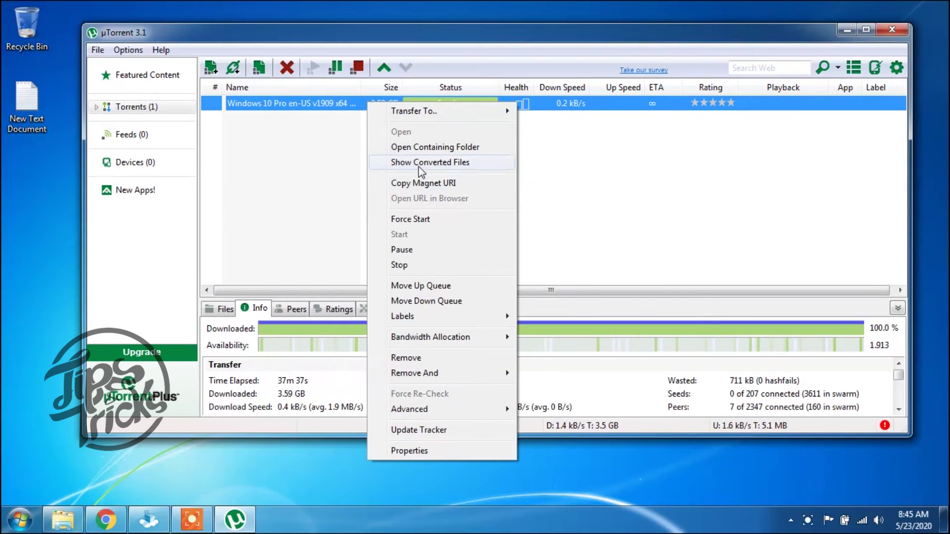
{"action": "left_click", "coordinate": [433, 152]}
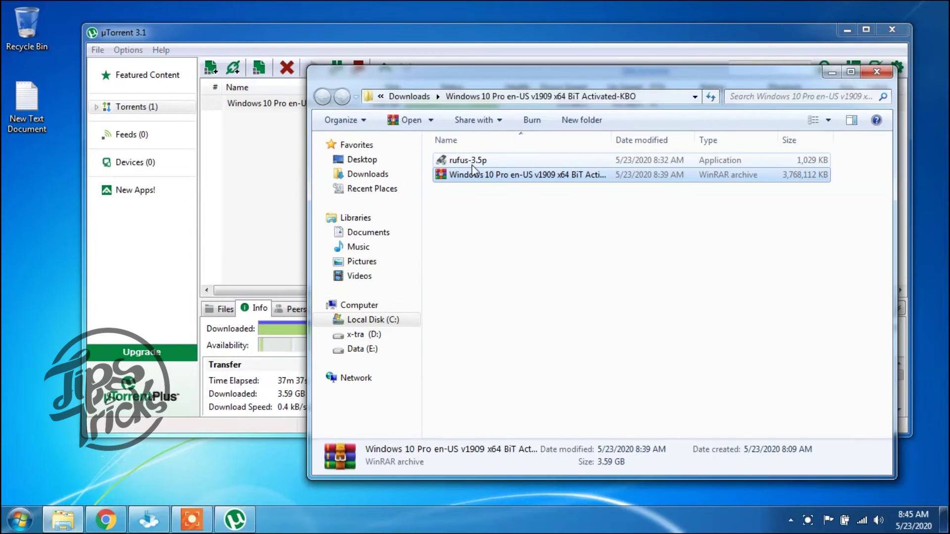
{"action": "left_click", "coordinate": [518, 253]}
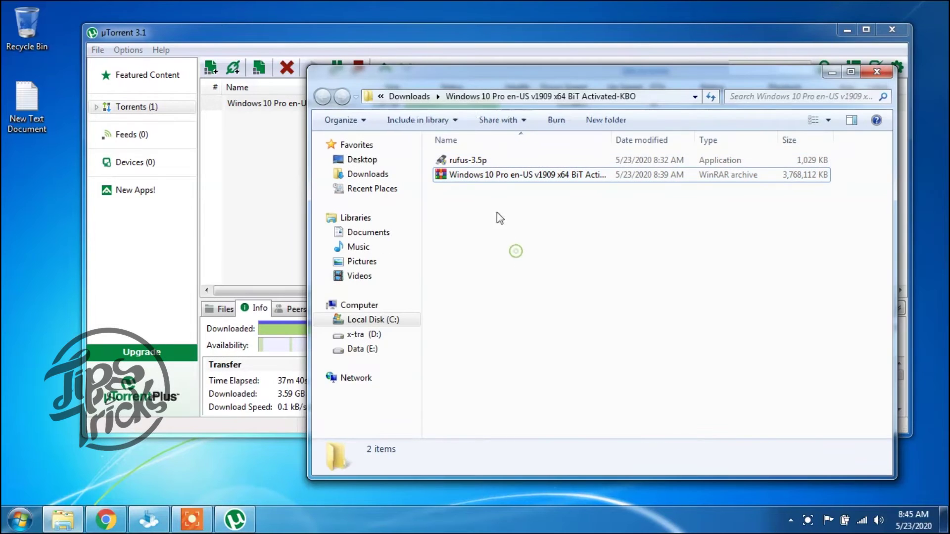
{"action": "double_click", "coordinate": [528, 157]}
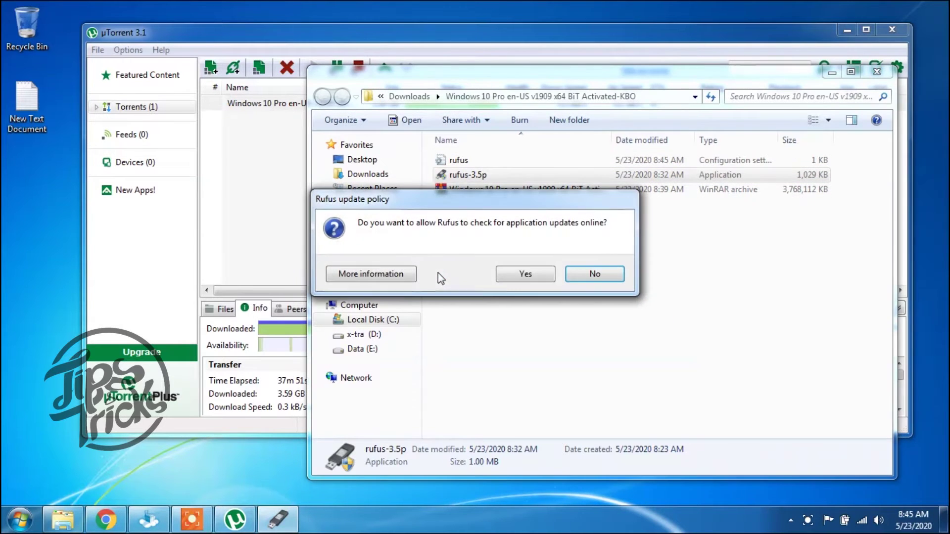
{"action": "left_click", "coordinate": [571, 274]}
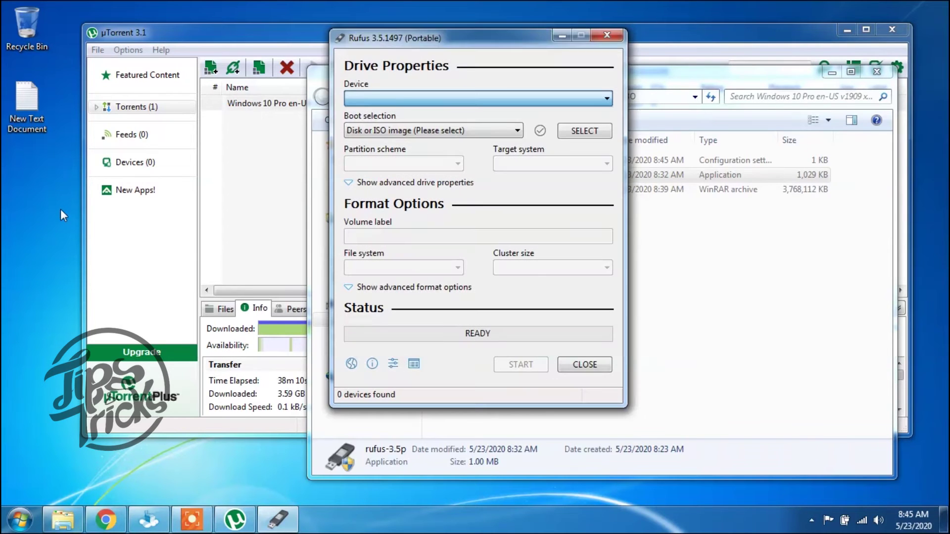
{"action": "right_click", "coordinate": [61, 208]}
{"action": "left_click", "coordinate": [88, 252]}
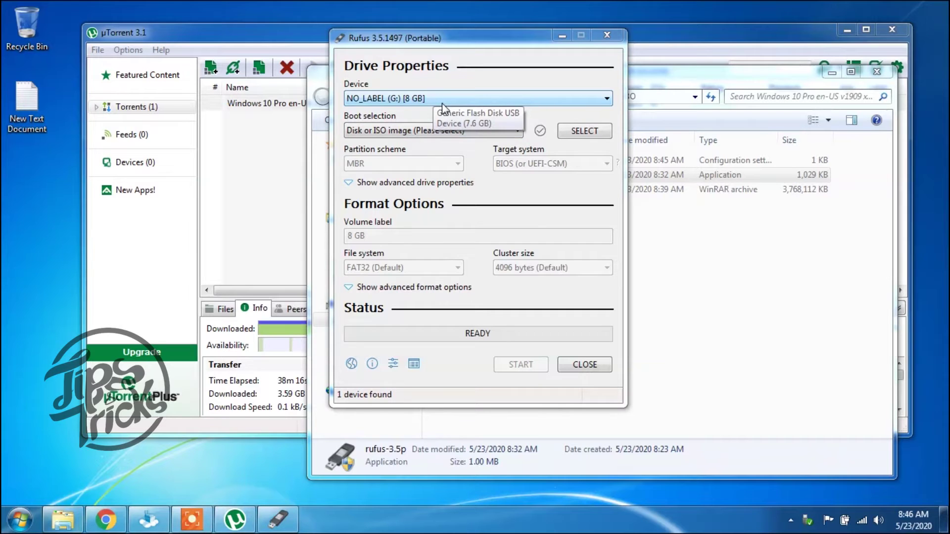
Load the Windows 10 Pro en-US v1909 x64 BiT Activated ISO from its folder in Downloads as the boot image
{"action": "left_click", "coordinate": [582, 134]}
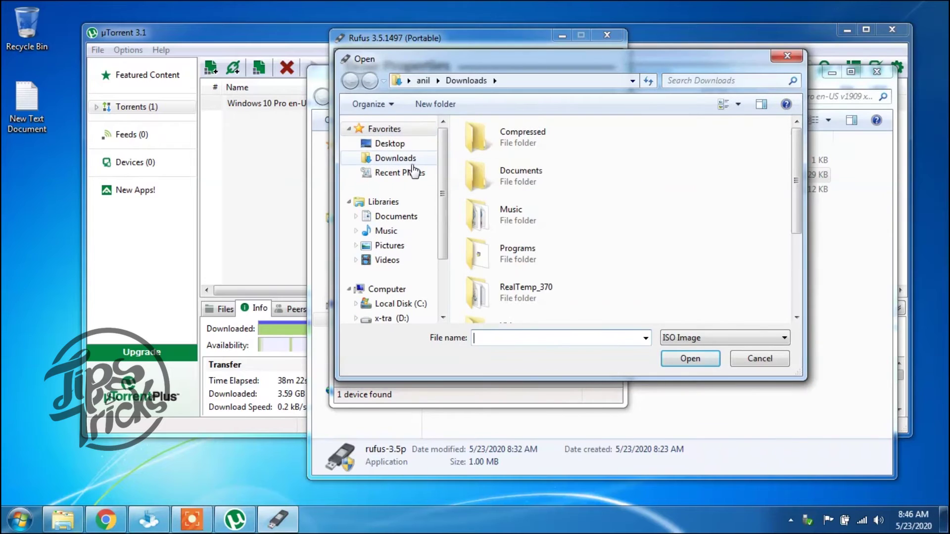
{"action": "left_click", "coordinate": [414, 161]}
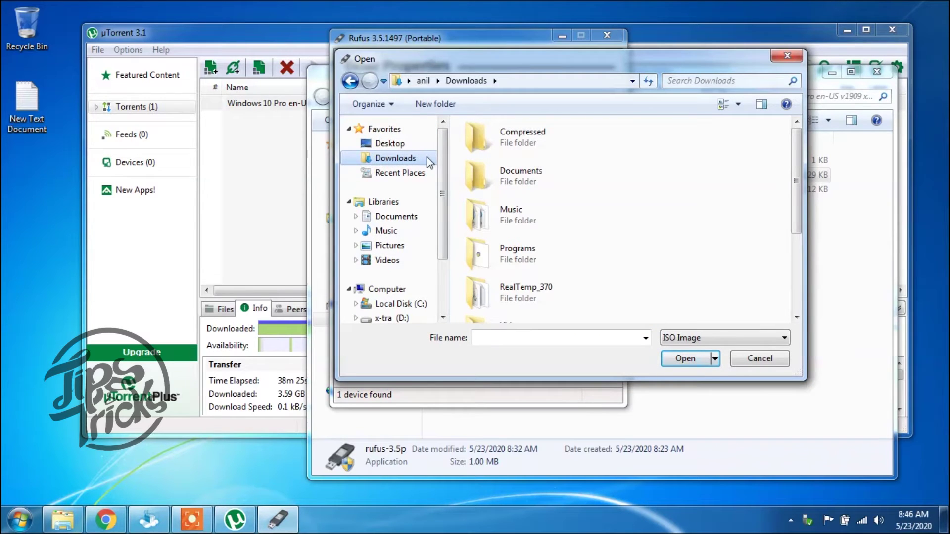
{"action": "scroll", "coordinate": [623, 217], "scroll_direction": "down", "scroll_amount": 4}
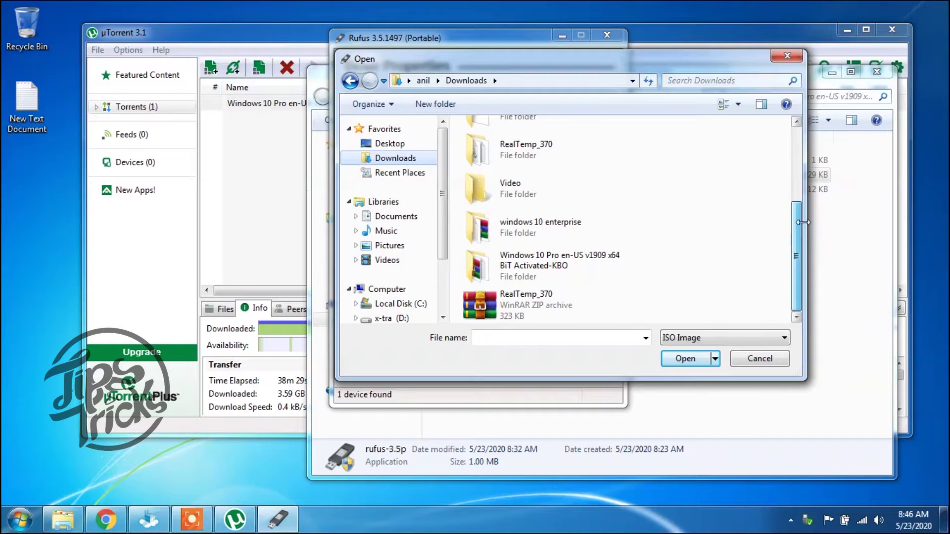
{"action": "double_click", "coordinate": [621, 271]}
{"action": "left_click", "coordinate": [596, 144]}
{"action": "left_click", "coordinate": [687, 359]}
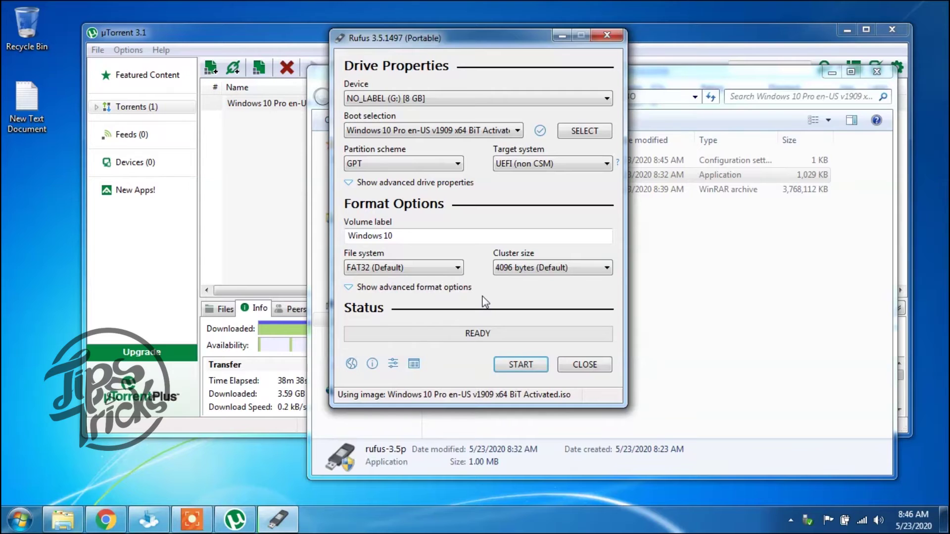
Set the partition scheme to MBR and start writing the image to the 8 GB USB drive, accepting the data erasure
{"action": "left_click", "coordinate": [423, 165]}
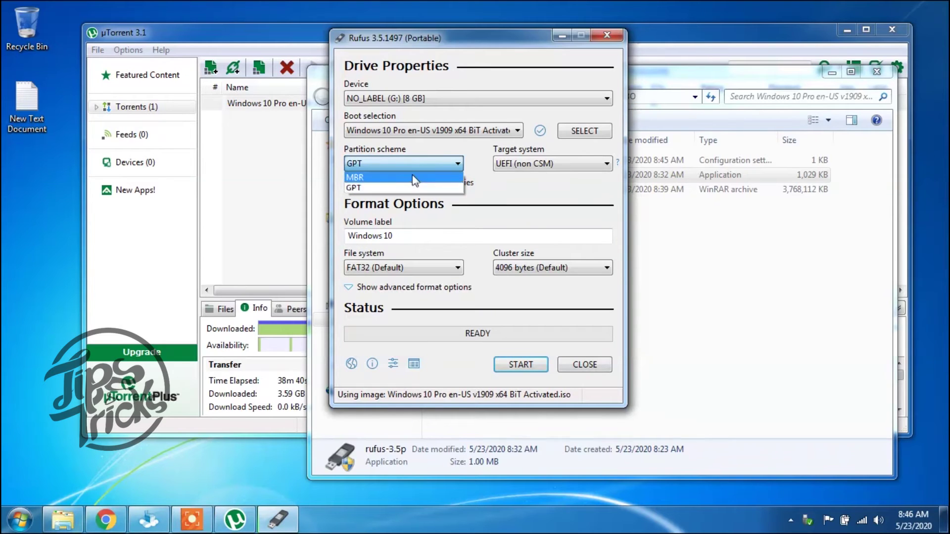
{"action": "left_click", "coordinate": [407, 178]}
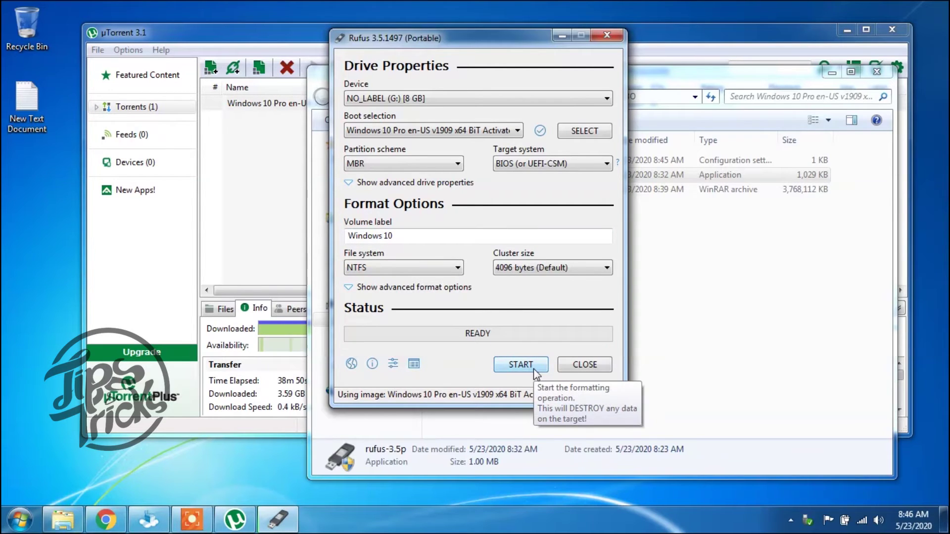
{"action": "left_click", "coordinate": [520, 364]}
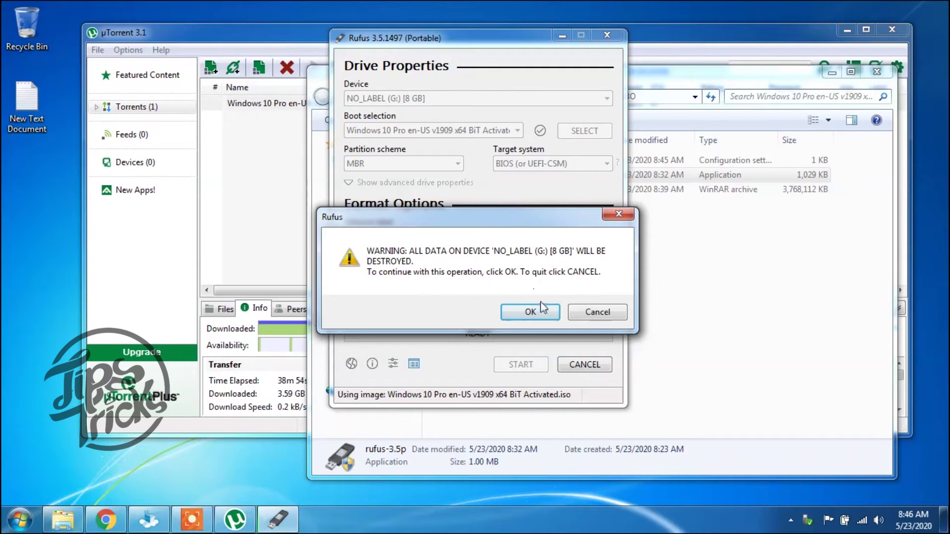
{"action": "left_click", "coordinate": [539, 314]}
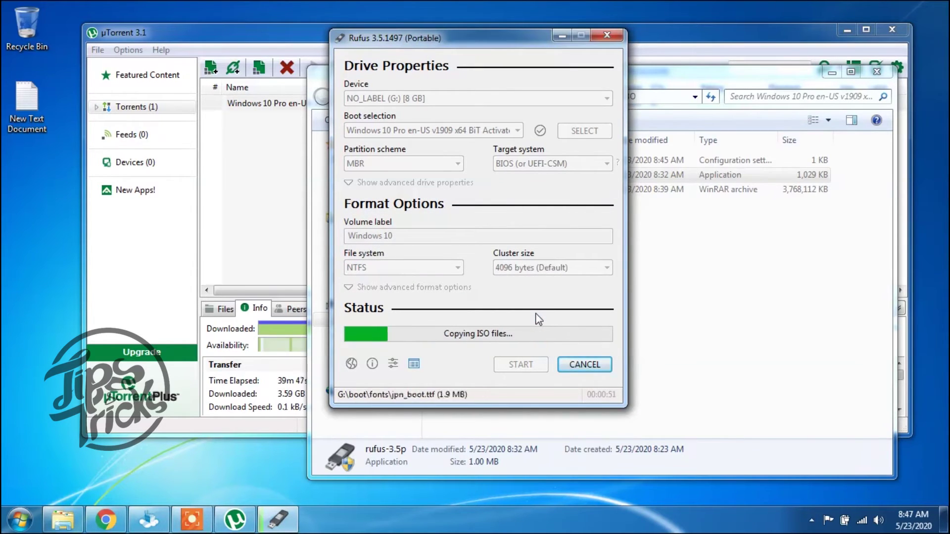
{"action": "right_click", "coordinate": [811, 82]}
{"action": "left_click", "coordinate": [846, 121]}
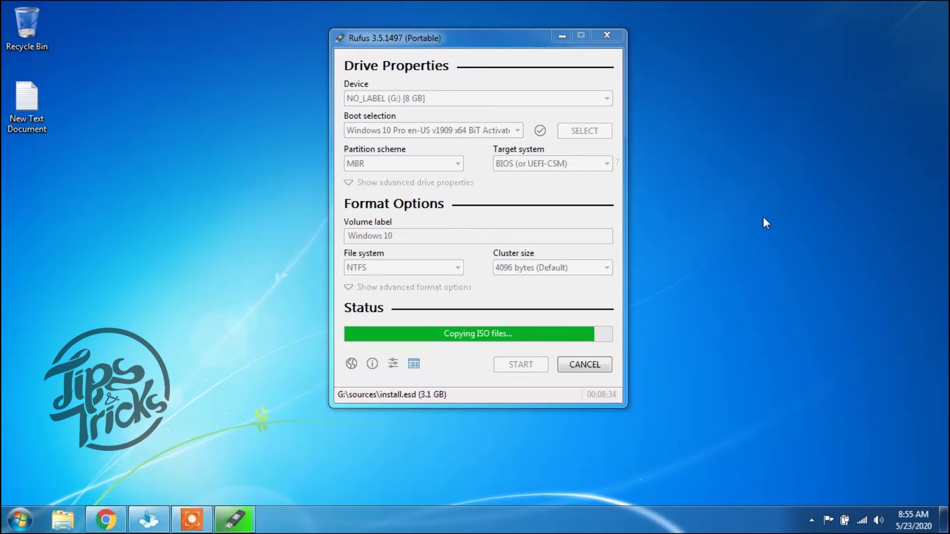
{"action": "right_click", "coordinate": [749, 125]}
{"action": "left_click", "coordinate": [771, 165]}
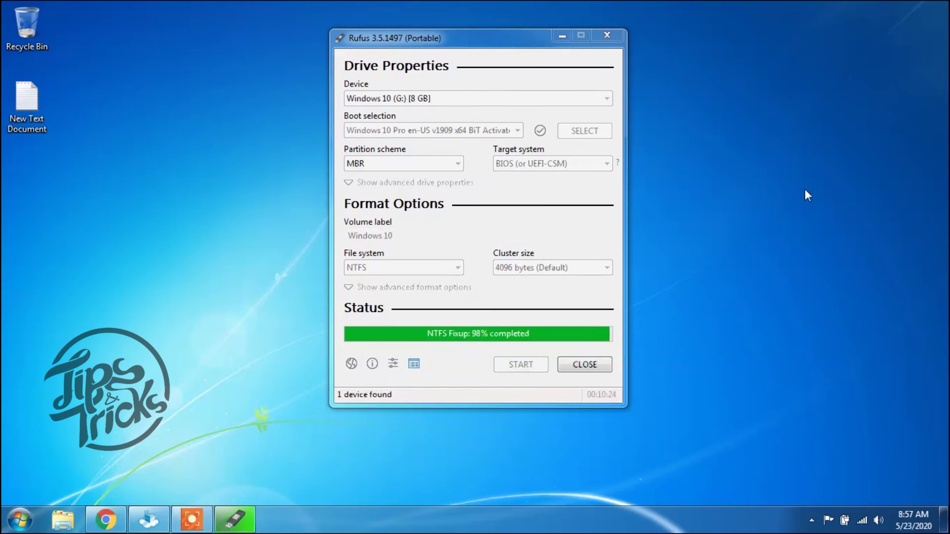
Close Rufus and refresh the desktop
{"action": "left_click", "coordinate": [585, 364]}
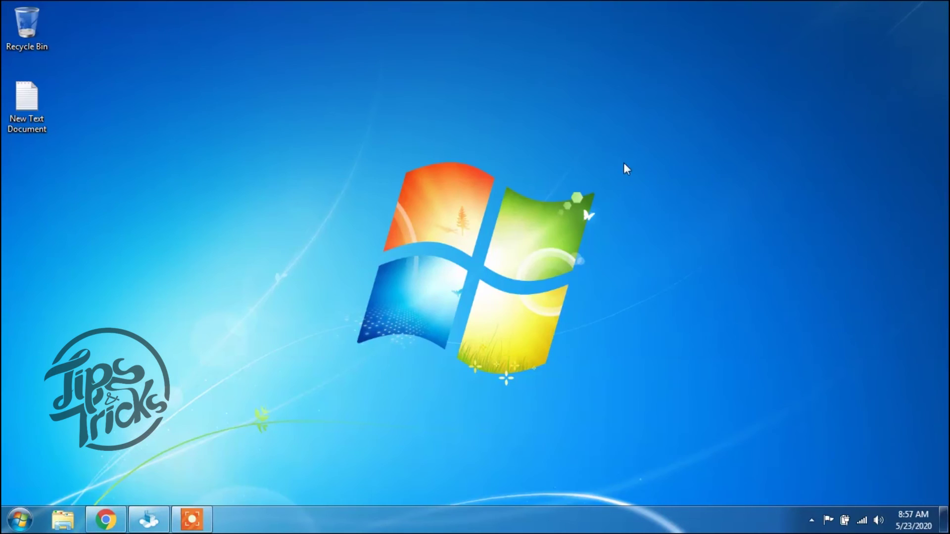
{"action": "right_click", "coordinate": [346, 263]}
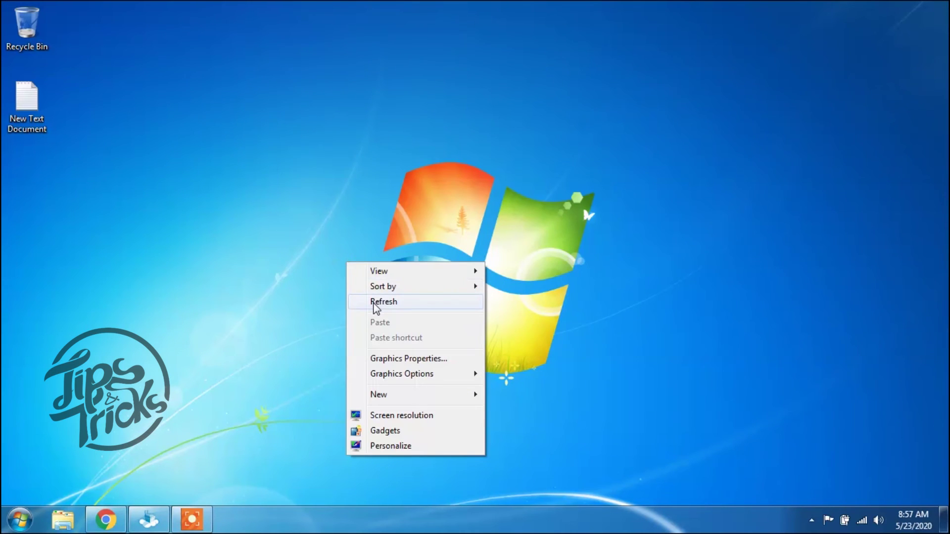
{"action": "left_click", "coordinate": [372, 303]}
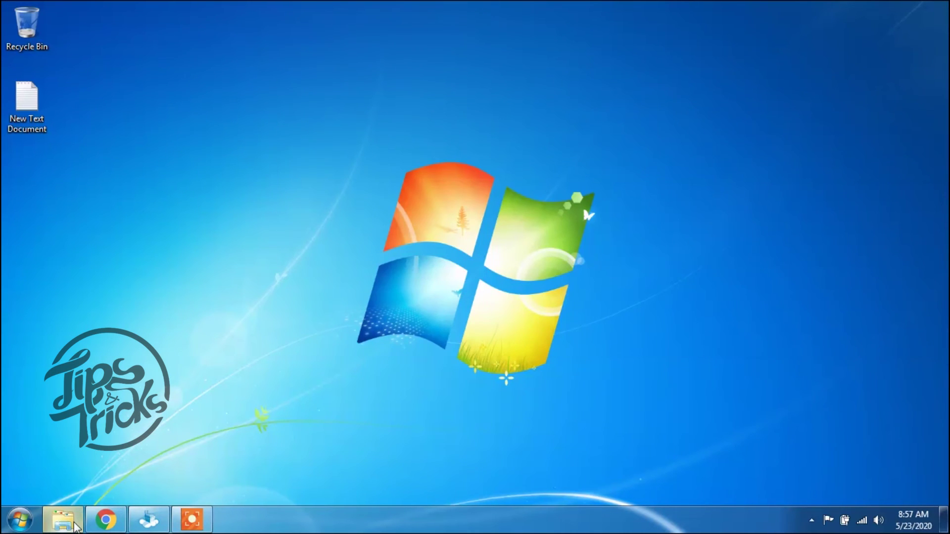
Examine the contents of the Windows 10 (G:) USB drive in Windows Explorer, and close the window
{"action": "left_click", "coordinate": [63, 520]}
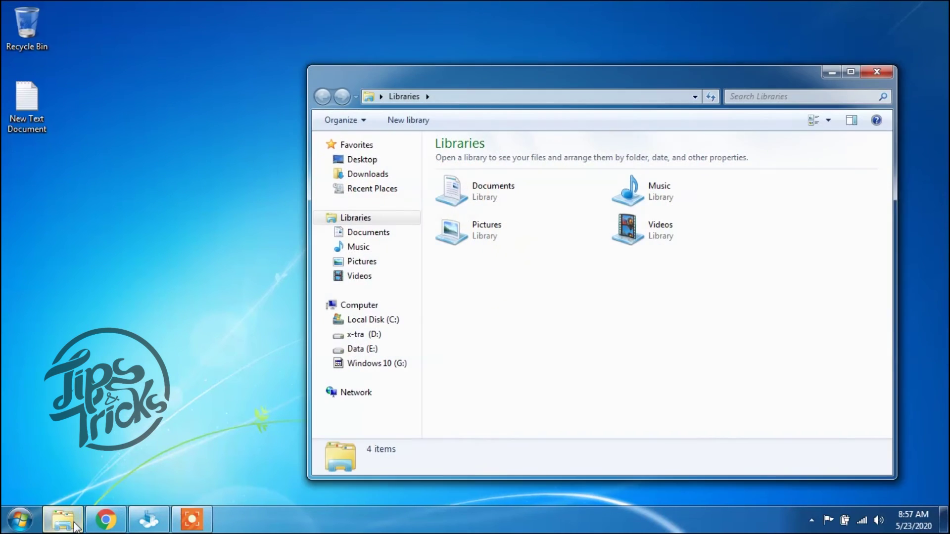
{"action": "left_click", "coordinate": [374, 308]}
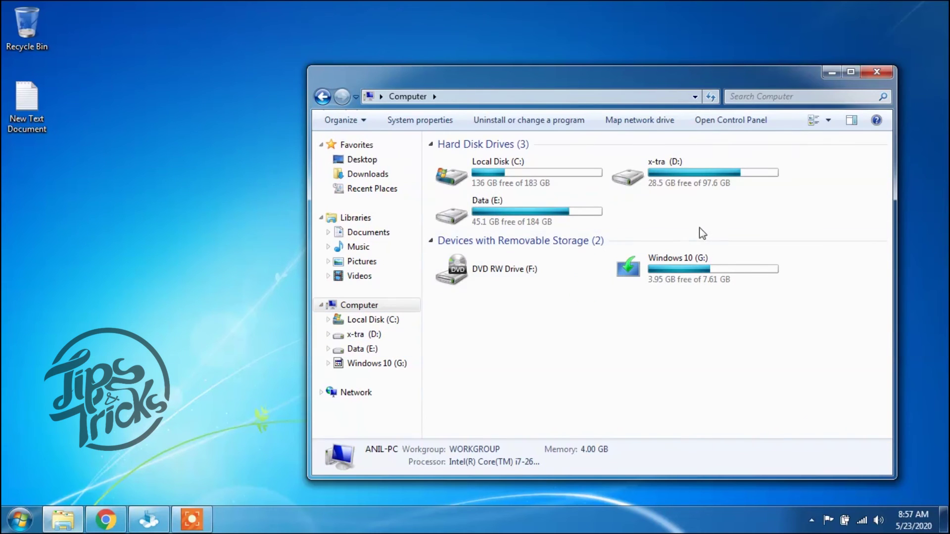
{"action": "double_click", "coordinate": [692, 273]}
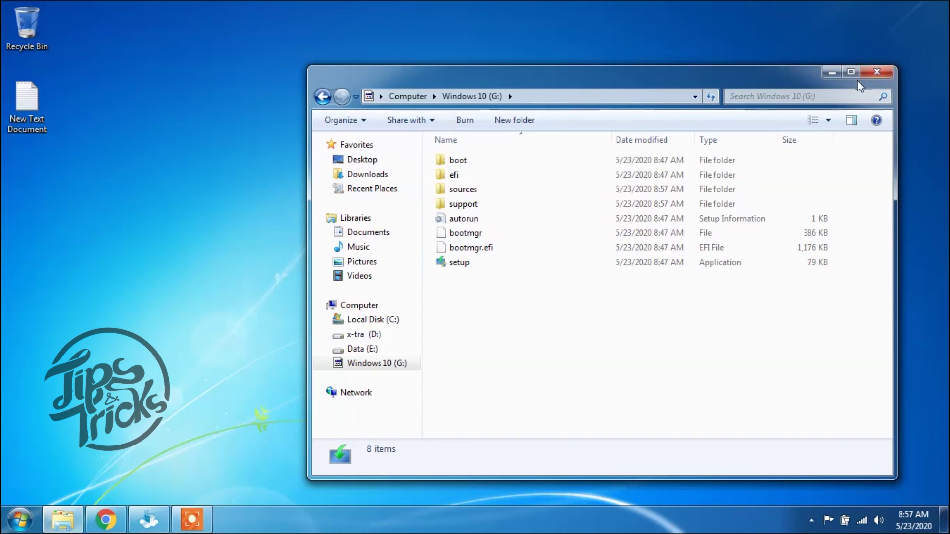
{"action": "left_click", "coordinate": [883, 74]}
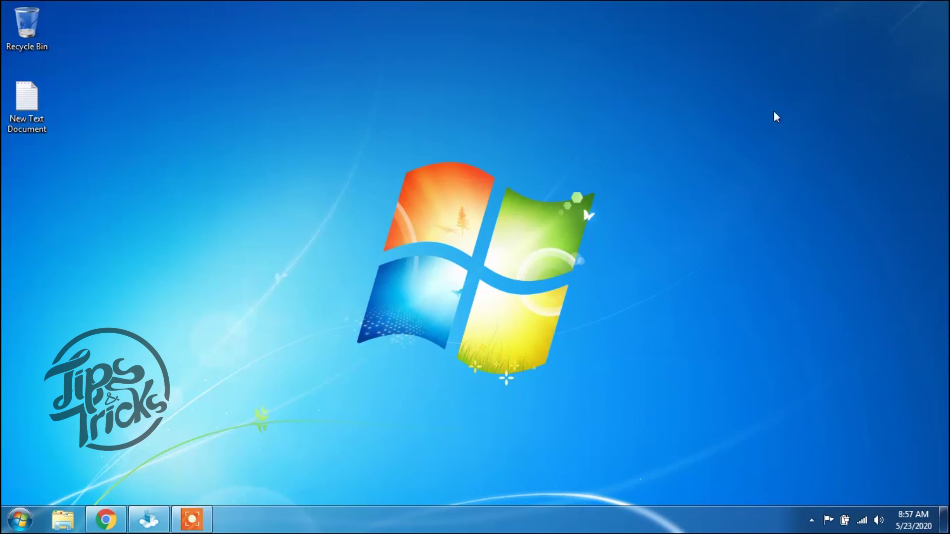
Safely eject the Windows 10 (G:) mass storage device and dismiss the notification
{"action": "left_click", "coordinate": [811, 520]}
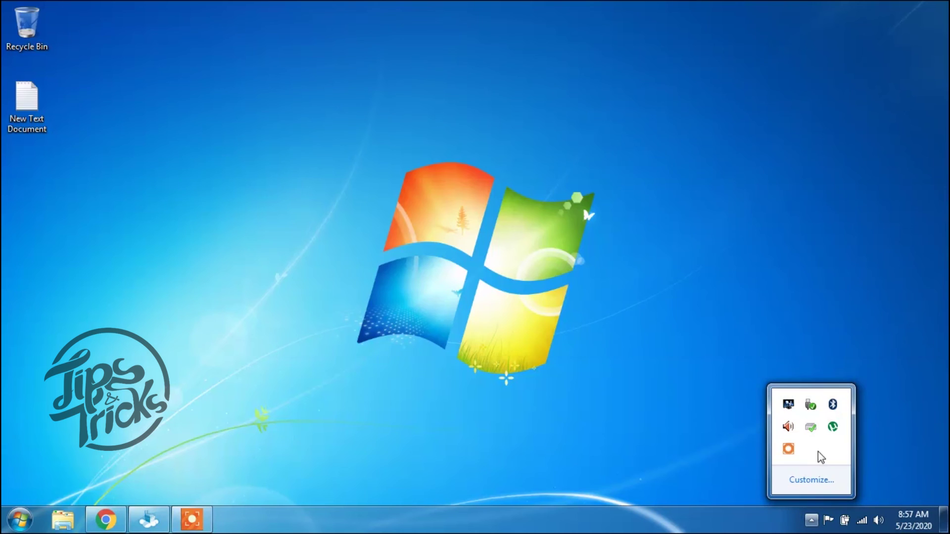
{"action": "left_click", "coordinate": [811, 407]}
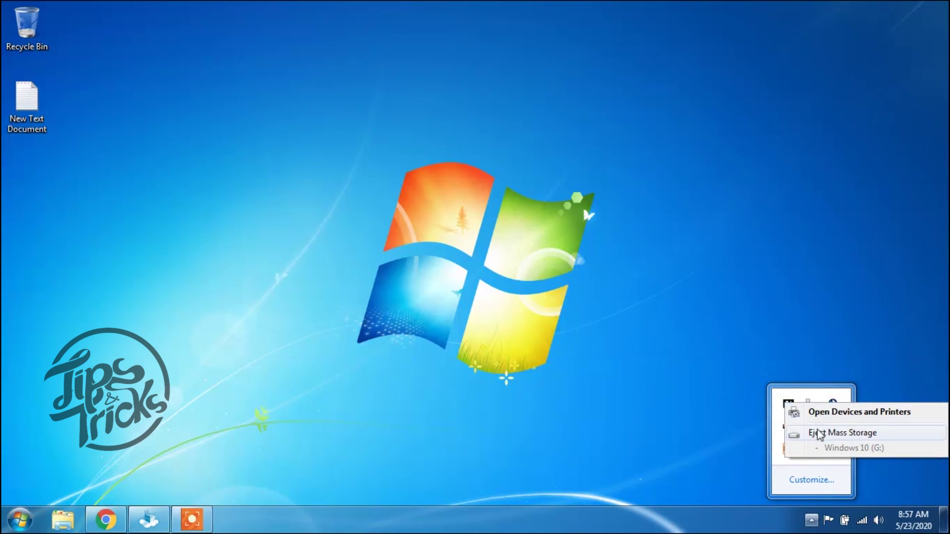
{"action": "left_click", "coordinate": [818, 431]}
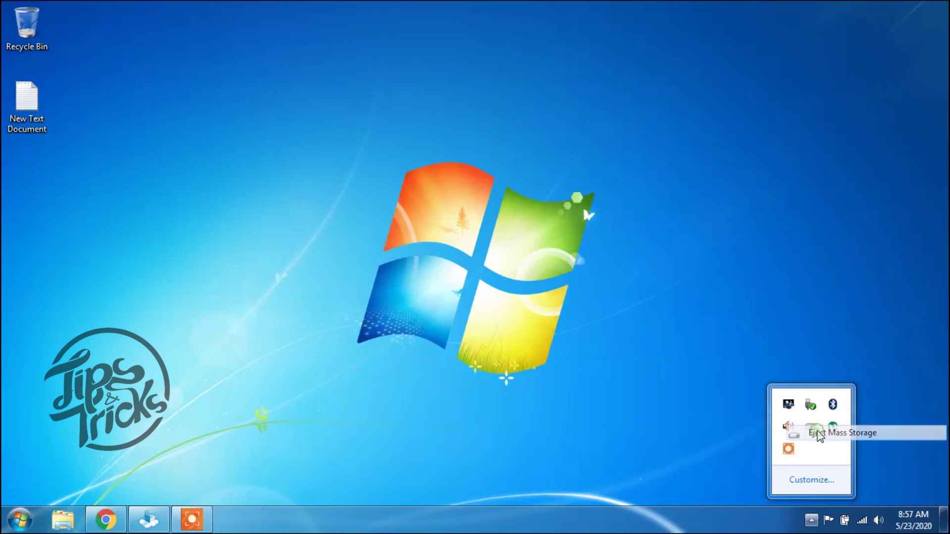
{"action": "left_click", "coordinate": [634, 436]}
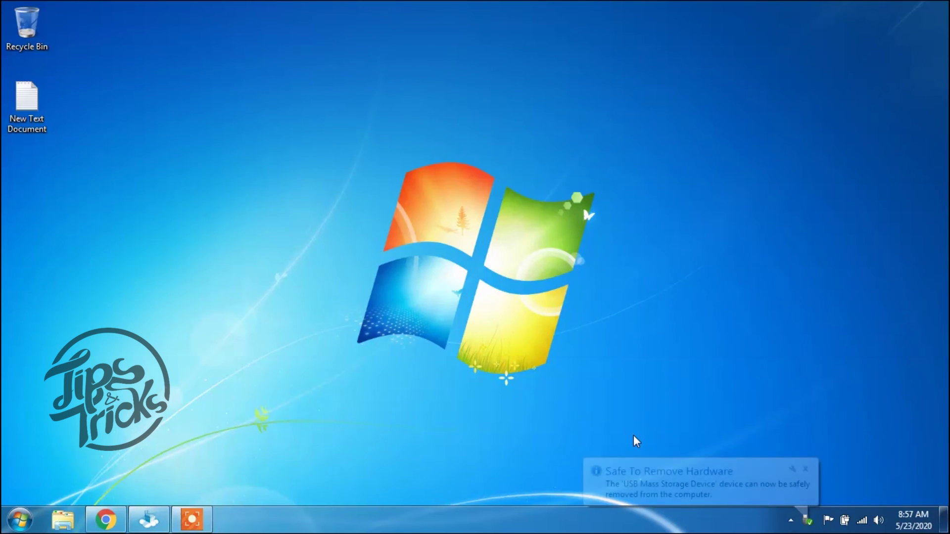
{"action": "left_click", "coordinate": [634, 480]}
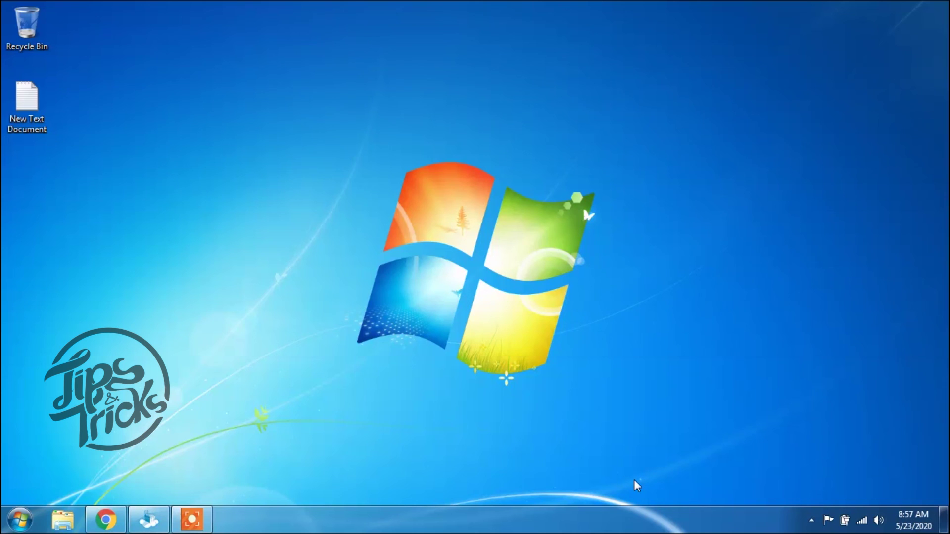